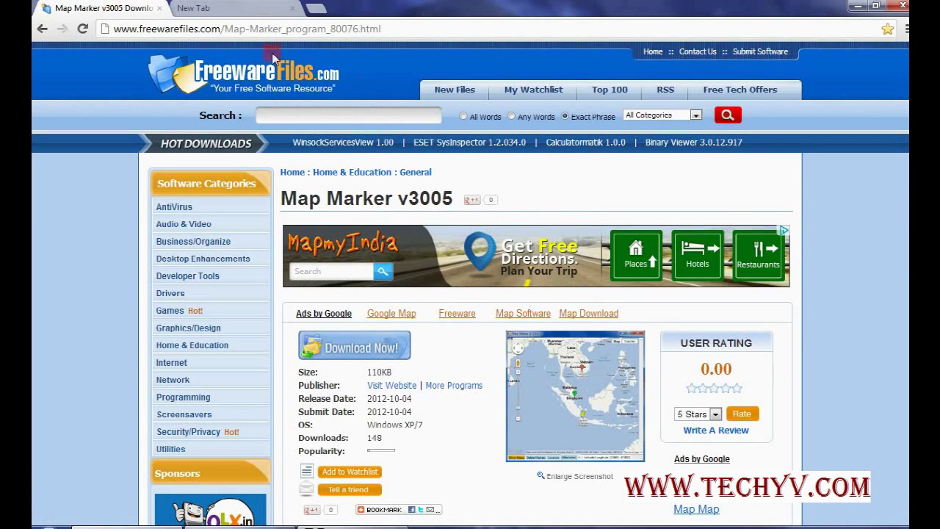
# Download the Map Marker v3005 archive via External Mirror 1 and view it in Downloads\Compressed.
pyautogui.click(329, 31)
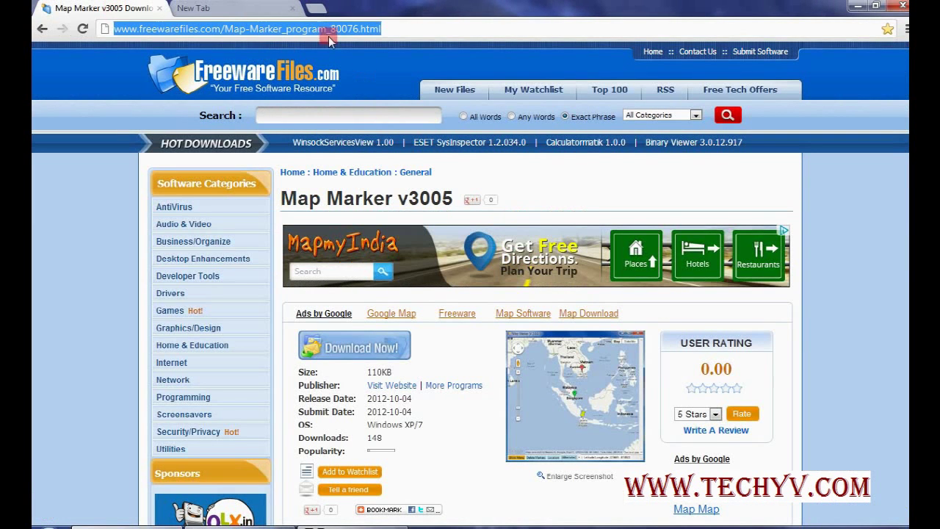
pyautogui.click(367, 354)
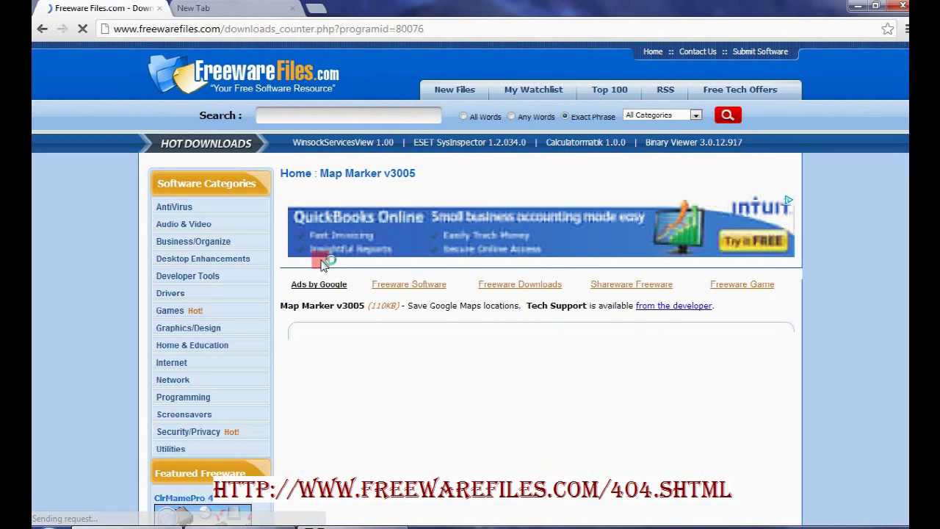
pyautogui.scroll(-1, 536, 317)
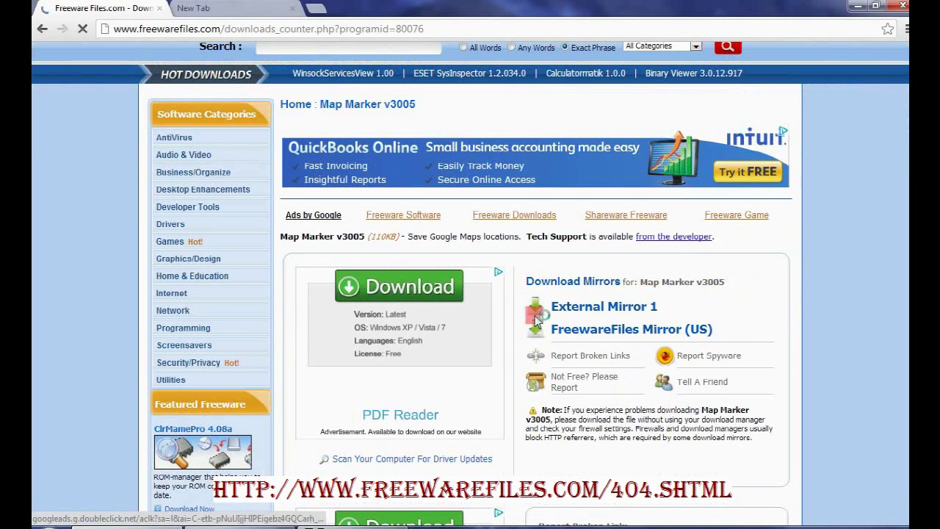
pyautogui.click(596, 309)
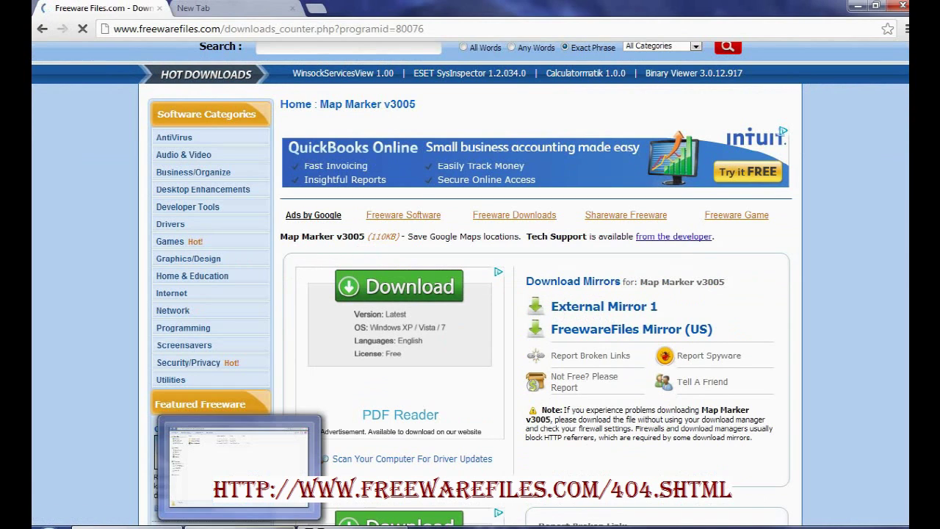
pyautogui.click(239, 525)
pyautogui.click(248, 113)
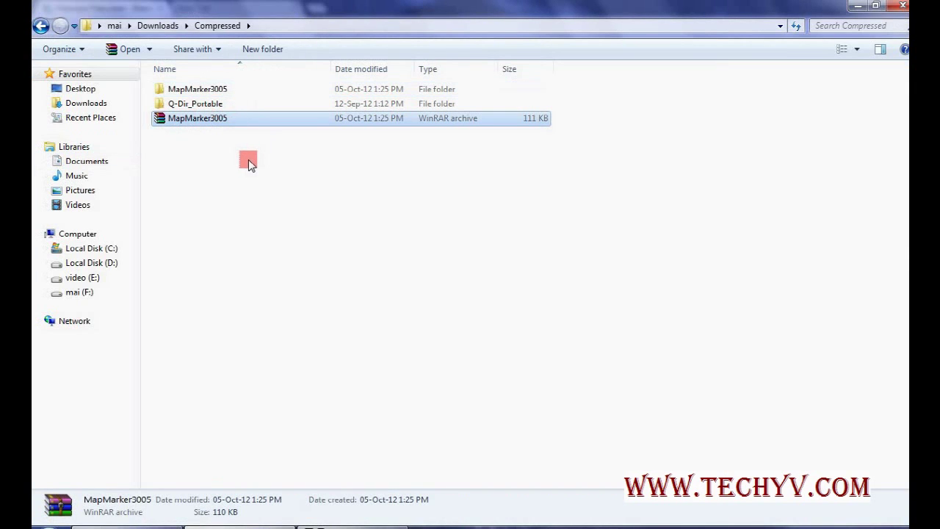
# Go into MapMarker3005 > GoogleMaps and run the MapMarker application.
pyautogui.doubleClick(188, 93)
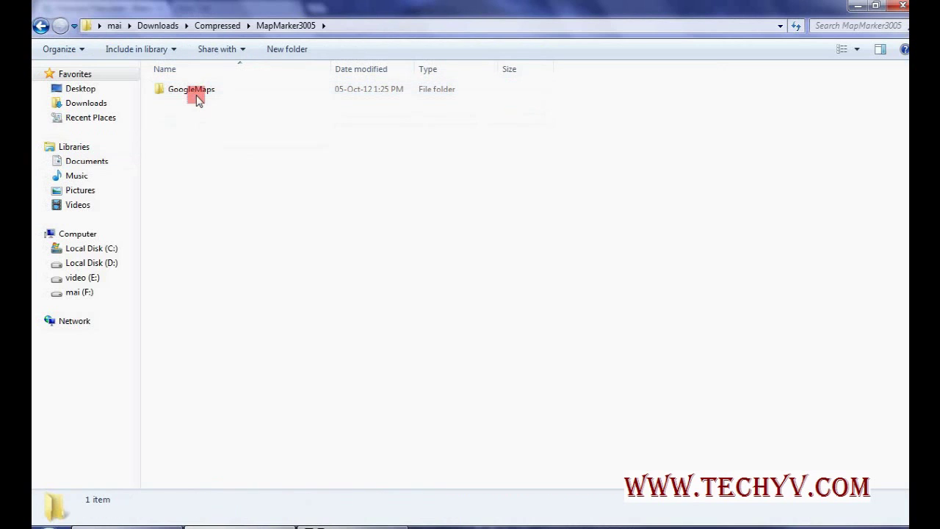
pyautogui.doubleClick(189, 93)
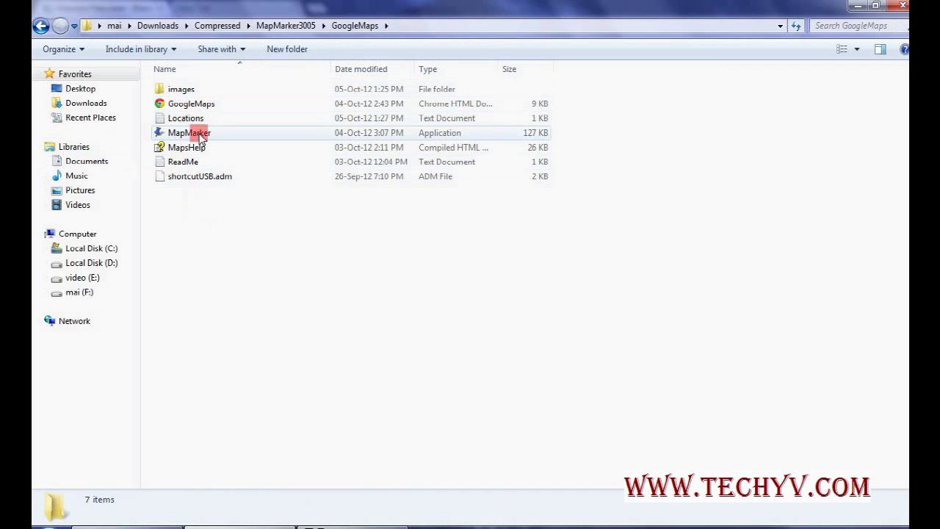
pyautogui.click(202, 138)
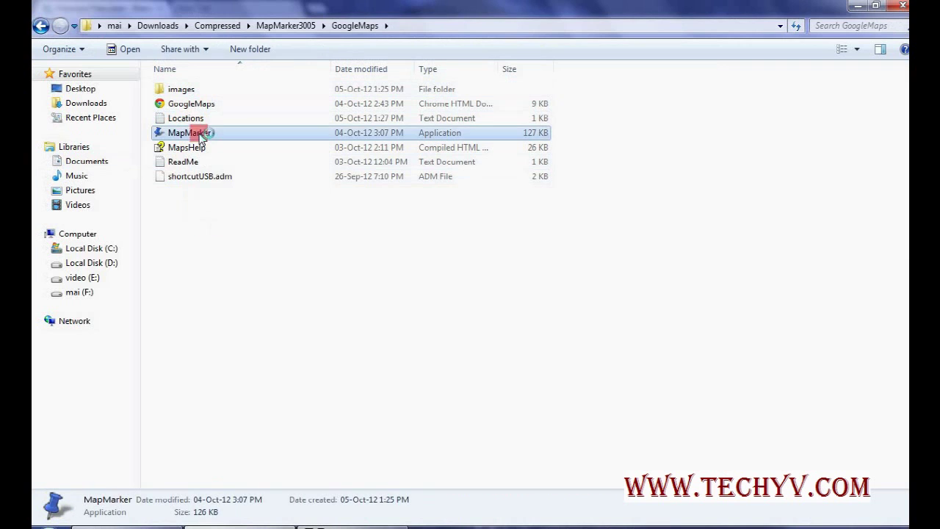
pyautogui.doubleClick(201, 138)
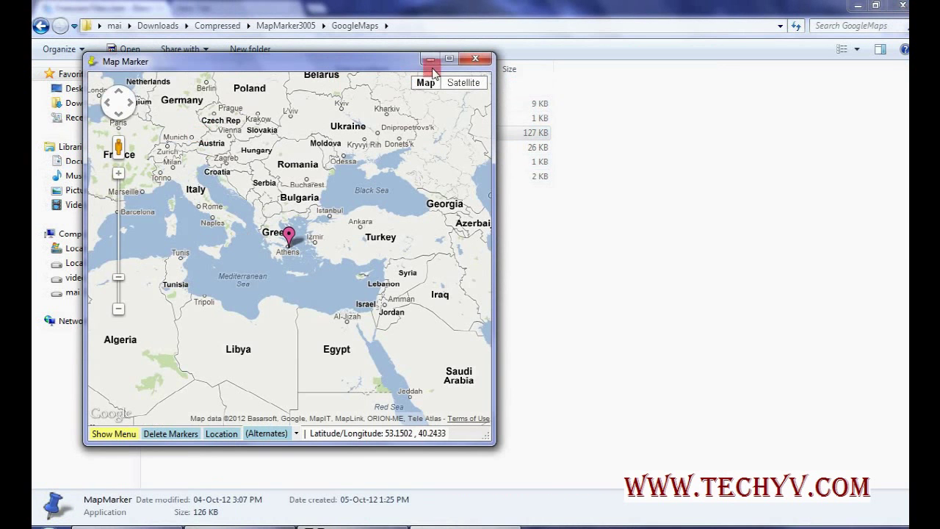
# Maximize Map Marker, show its menu, and bring up the (Alternates) list of saved locations.
pyautogui.click(449, 62)
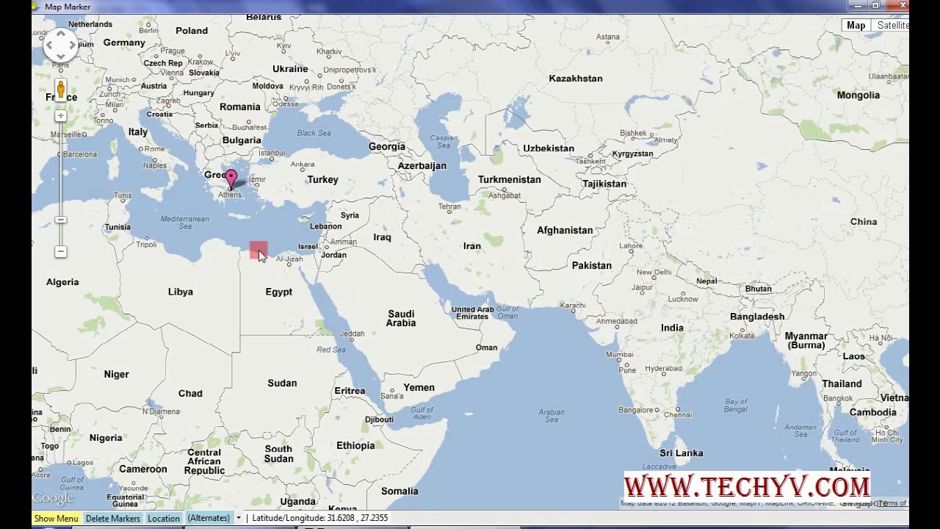
pyautogui.click(59, 519)
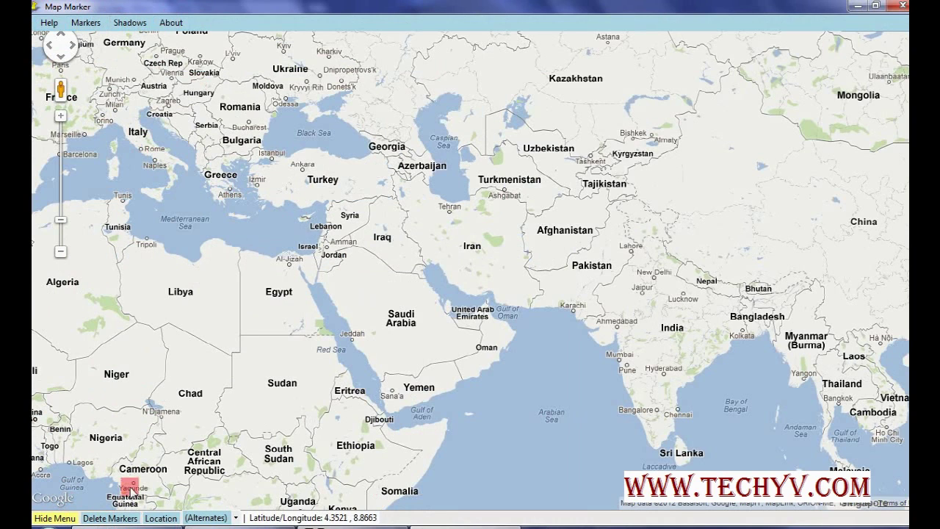
pyautogui.click(162, 518)
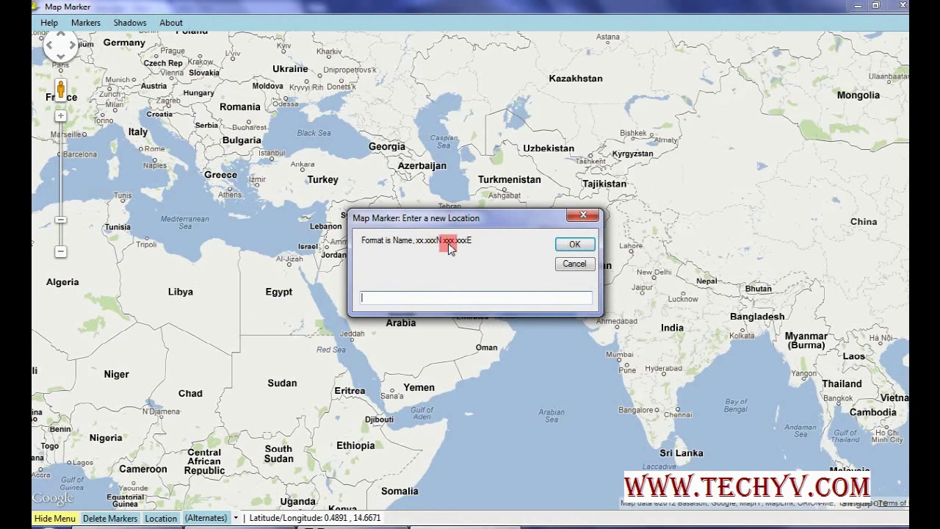
pyautogui.click(570, 264)
pyautogui.click(206, 517)
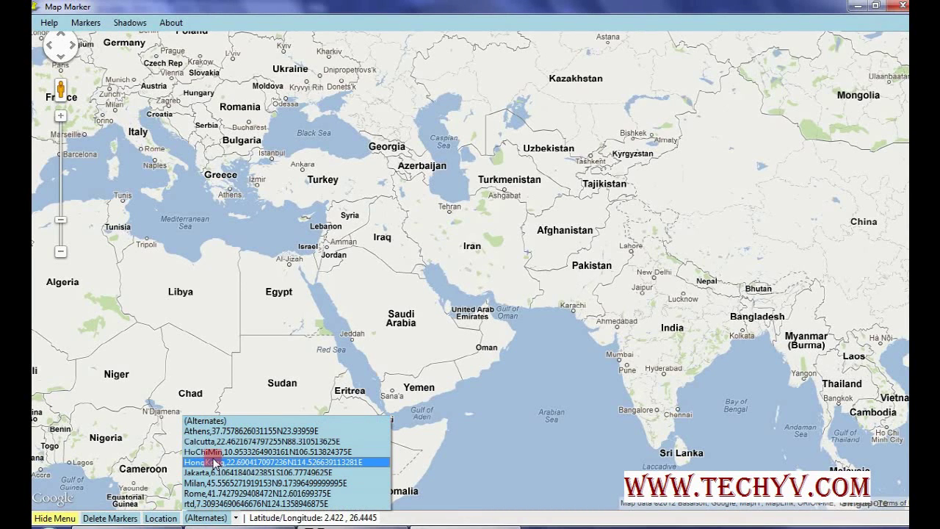
# Jump to the saved rtd location on Mindanao and cancel the marker-name prompt.
pyautogui.click(232, 505)
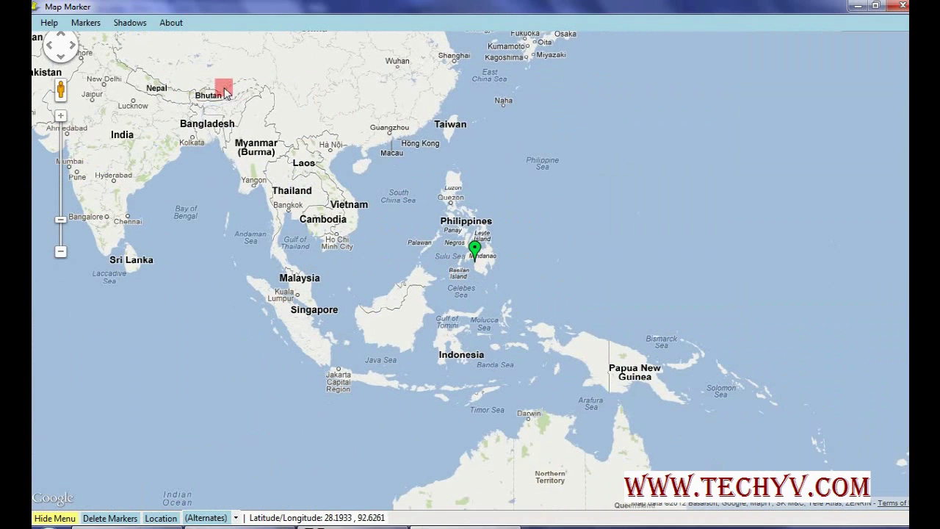
pyautogui.click(543, 223)
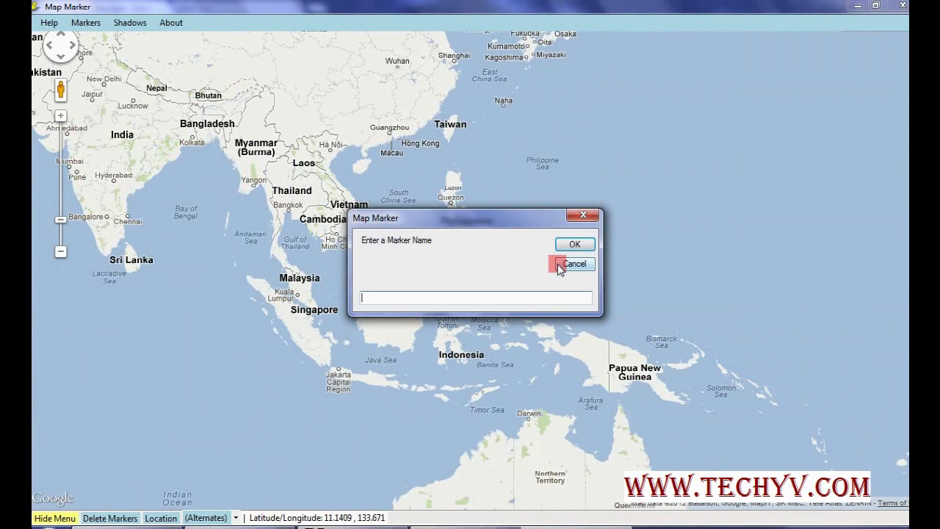
pyautogui.click(571, 264)
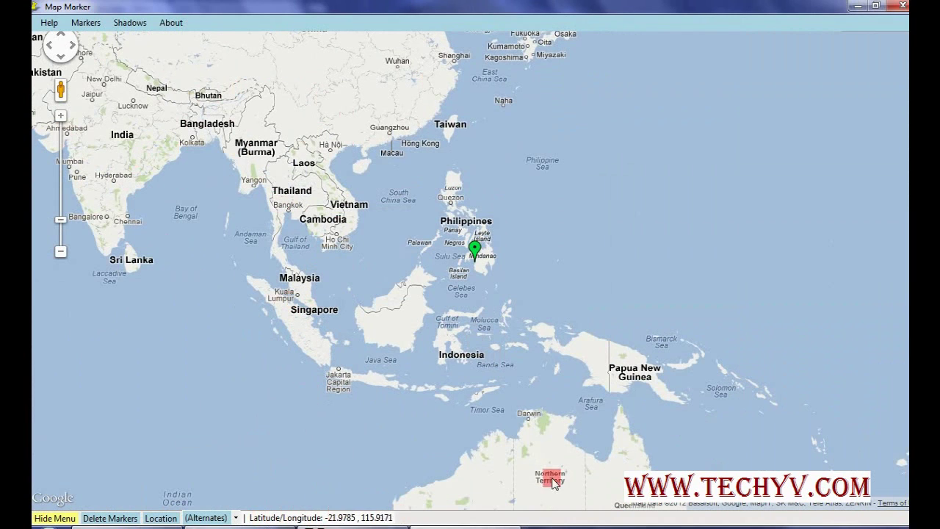
# Hide the menu and zoom in about two levels around the Mindanao pin.
pyautogui.click(265, 220)
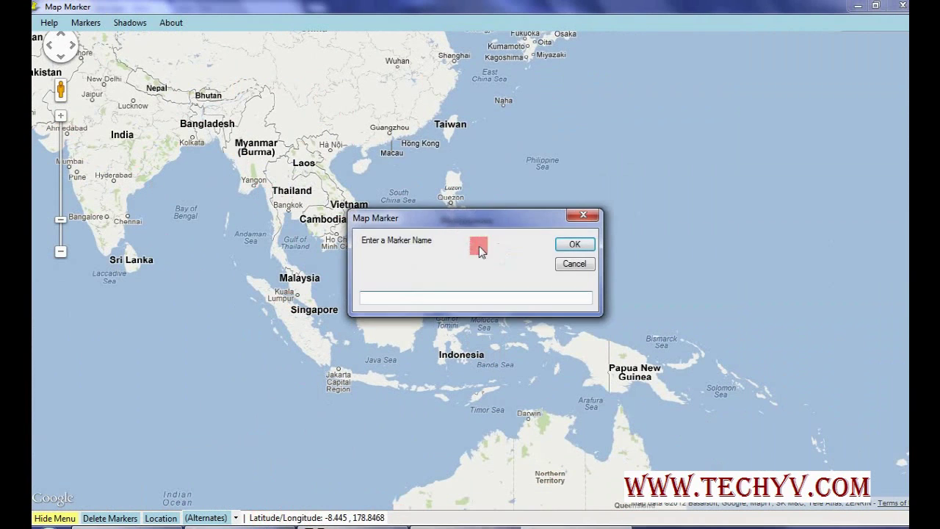
pyautogui.click(566, 264)
pyautogui.click(54, 518)
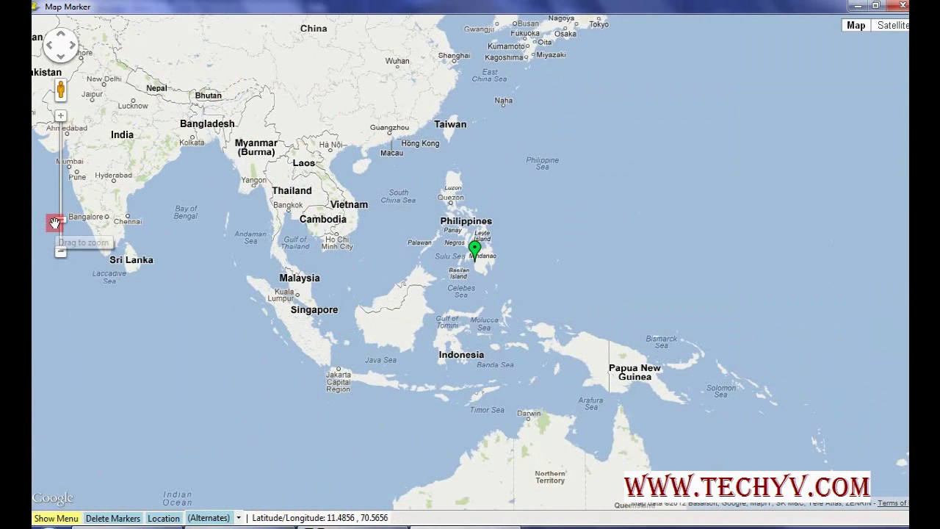
pyautogui.moveTo(60, 219)
pyautogui.mouseDown()
pyautogui.moveTo(56, 204)
pyautogui.moveTo(100, 123)
pyautogui.mouseUp()
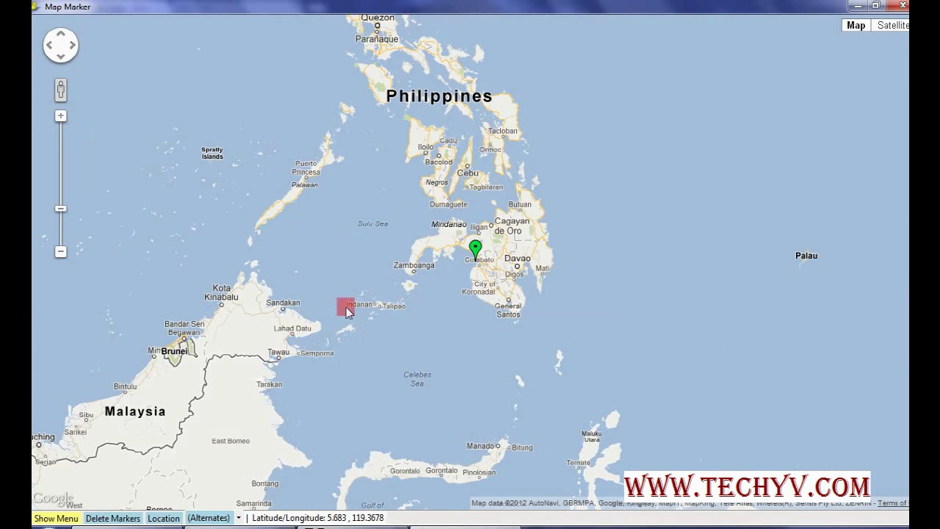
# Show the menu again and open the Markers list of marker styles.
pyautogui.click(397, 274)
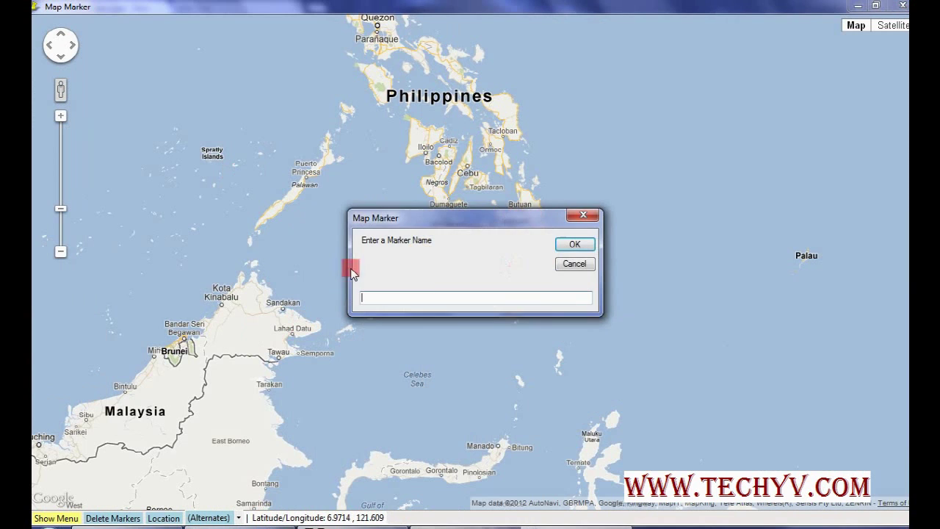
pyautogui.click(575, 264)
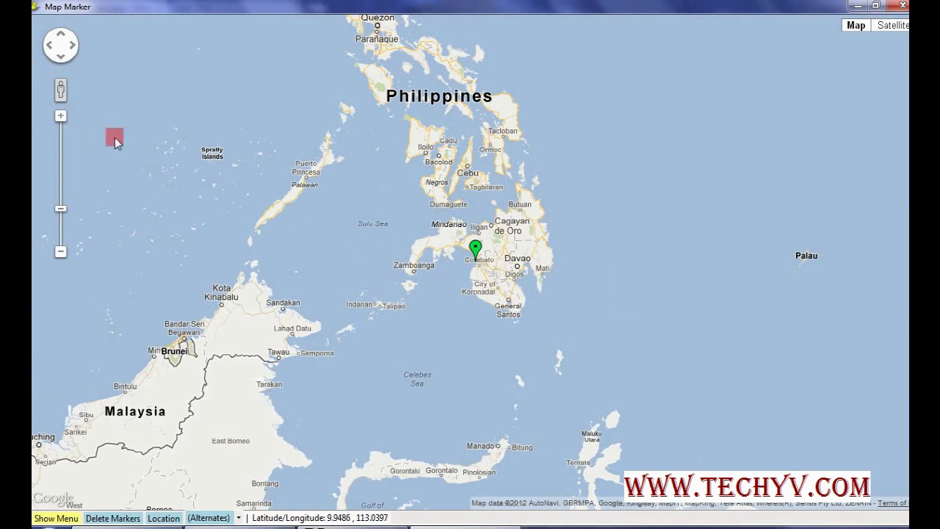
pyautogui.click(65, 518)
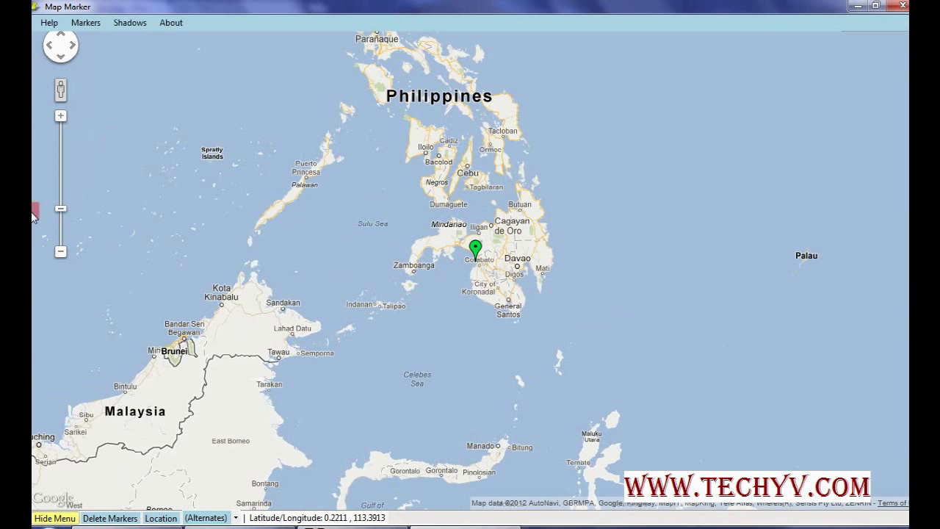
pyautogui.click(90, 23)
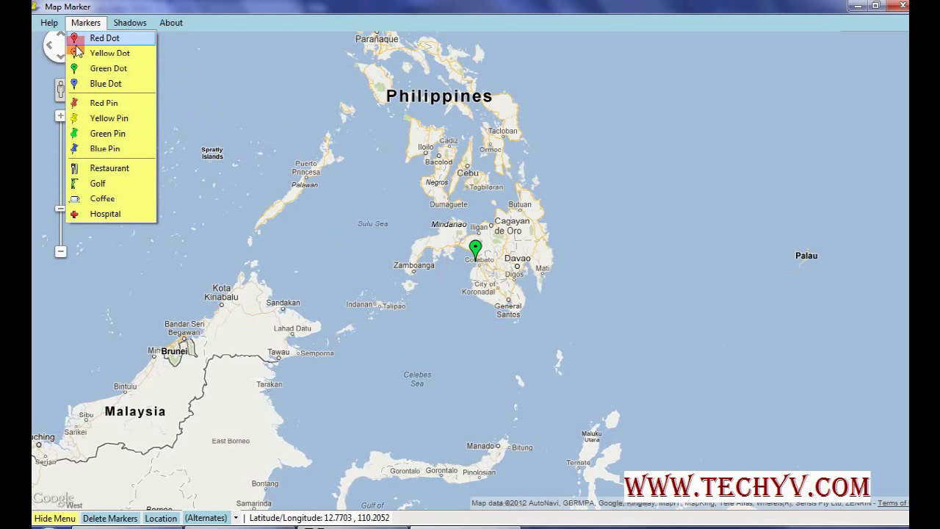
# Choose the Shadows > Yellow Dot marker style.
pyautogui.moveTo(122, 28)
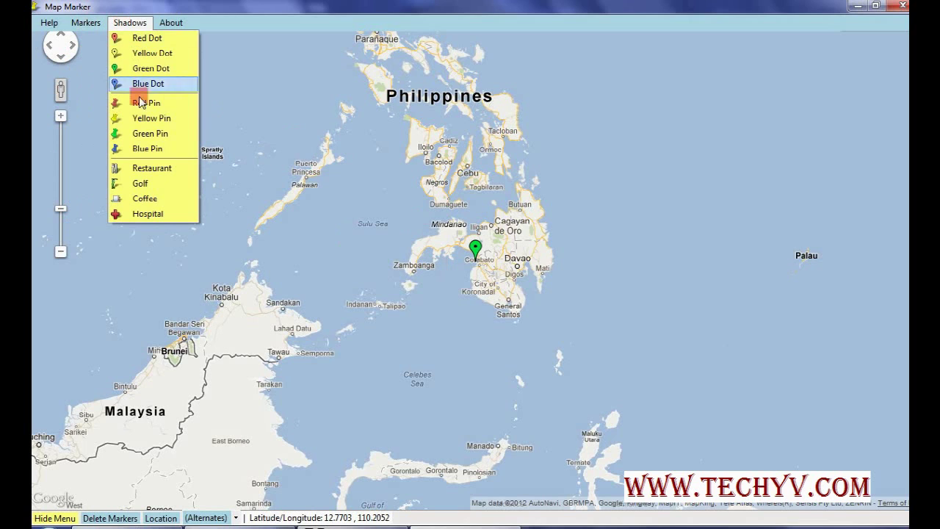
pyautogui.click(139, 23)
pyautogui.click(86, 23)
pyautogui.click(48, 24)
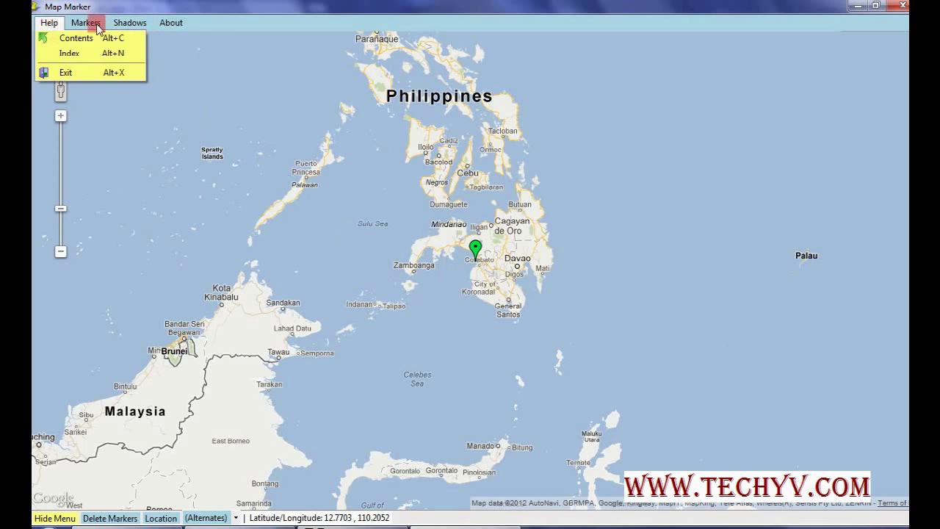
pyautogui.moveTo(127, 23)
pyautogui.click(131, 53)
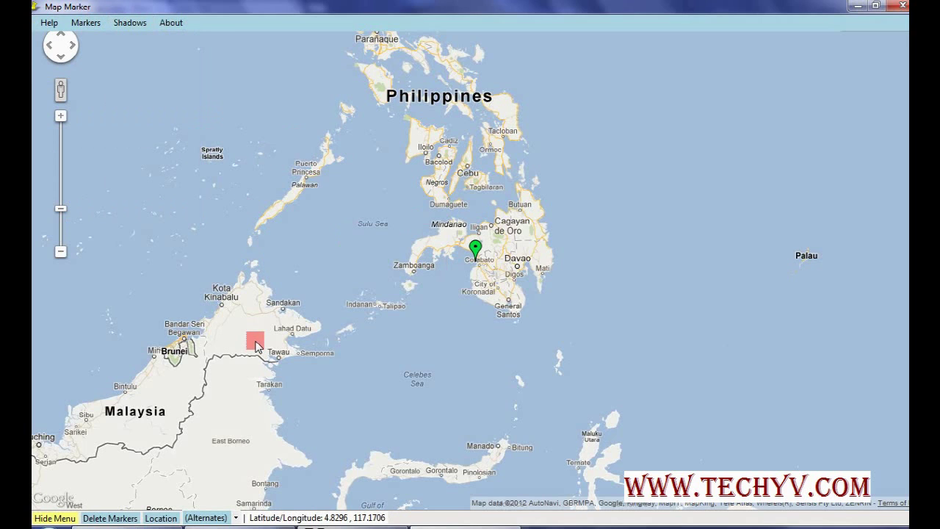
# Place a marker named 'test' near Lahad Datu in Borneo.
pyautogui.click(307, 329)
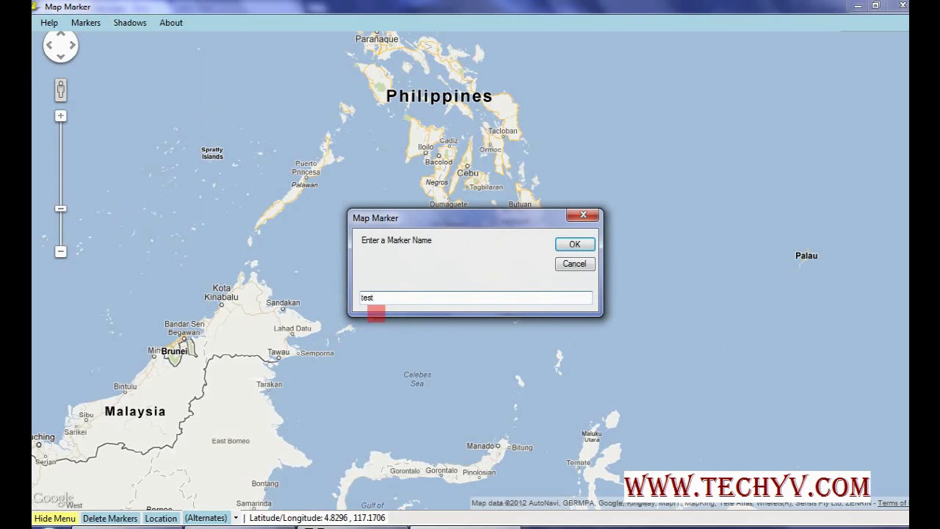
pyautogui.click(568, 245)
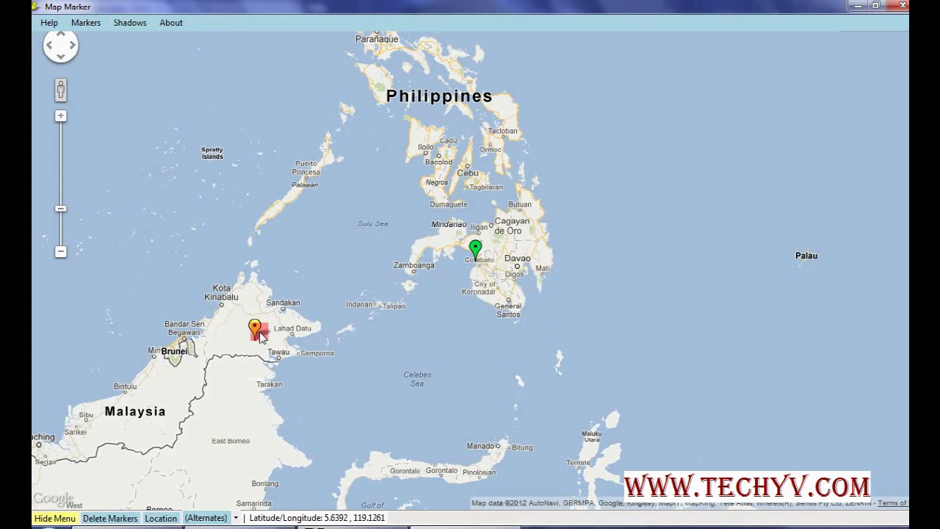
pyautogui.click(79, 21)
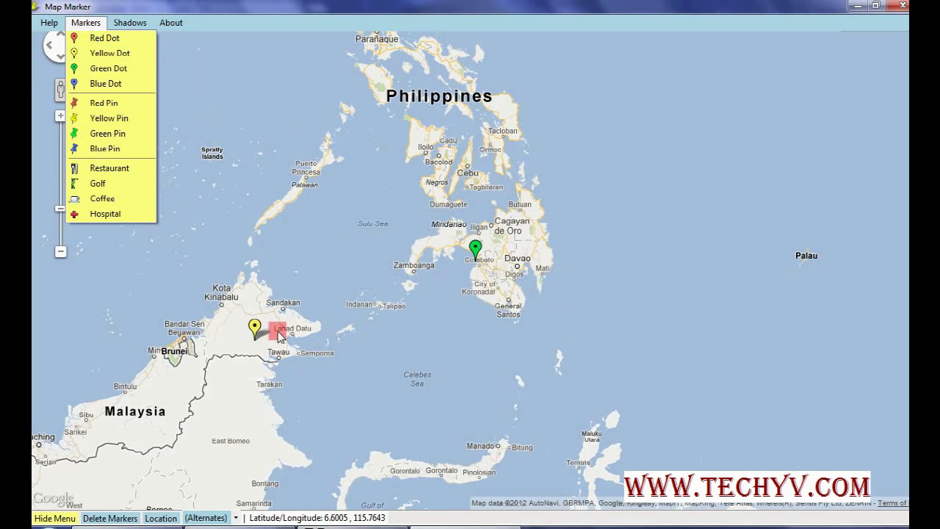
pyautogui.click(255, 330)
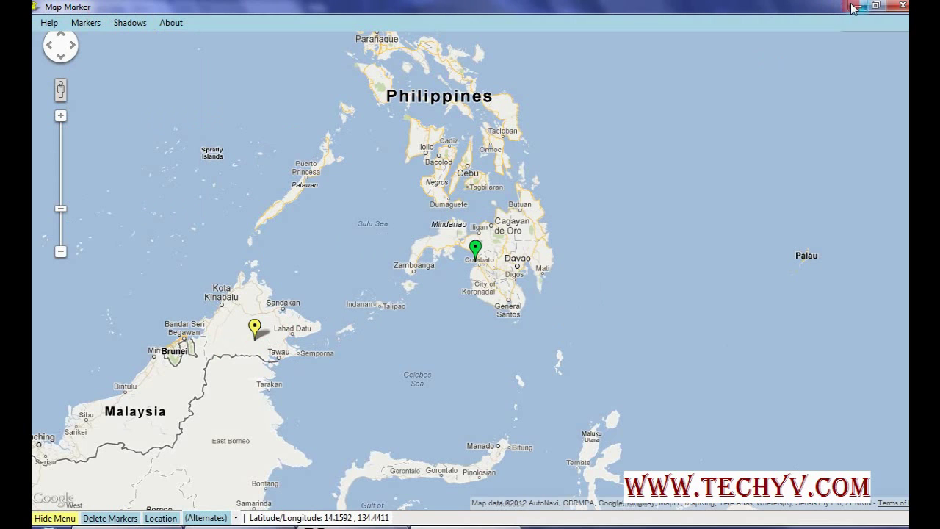
# In Locations.txt, delete the 'test,...' line and save the file with Ctrl+S.
pyautogui.click(315, 526)
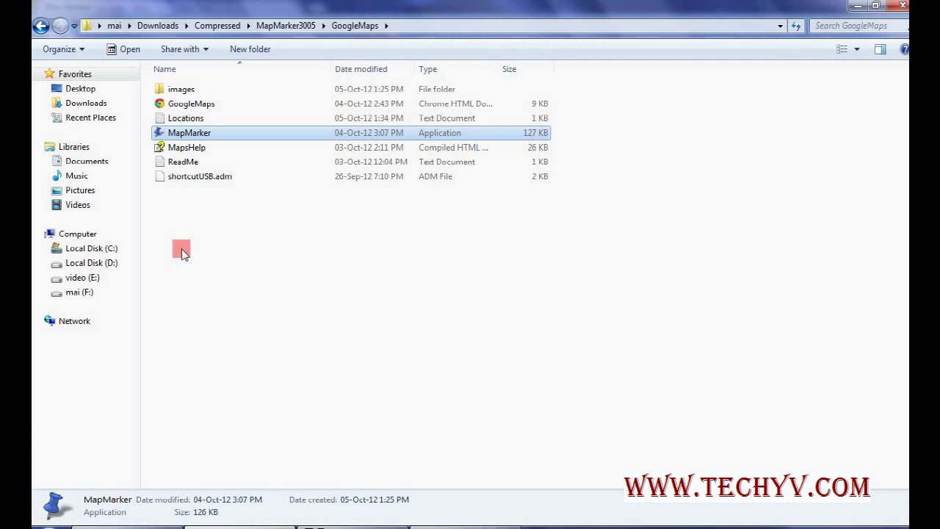
pyautogui.doubleClick(179, 121)
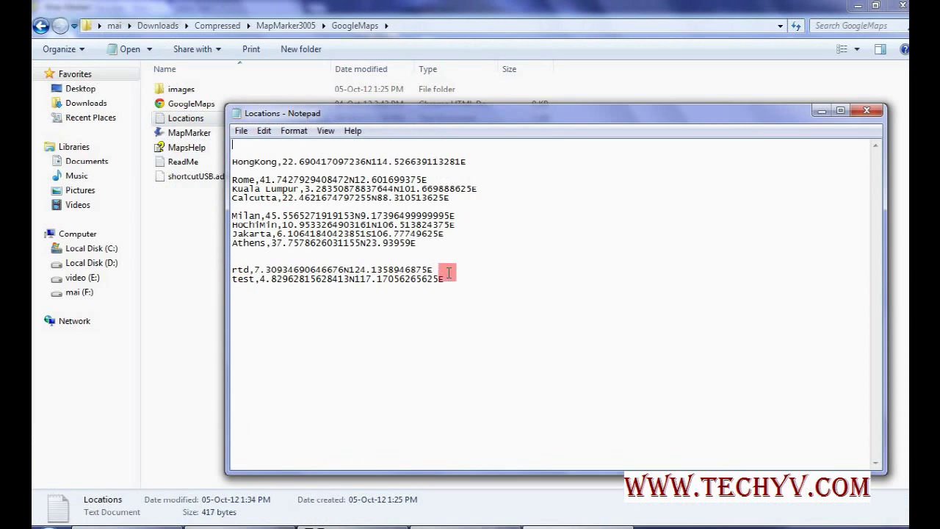
pyautogui.moveTo(241, 287); pyautogui.dragTo(220, 277)
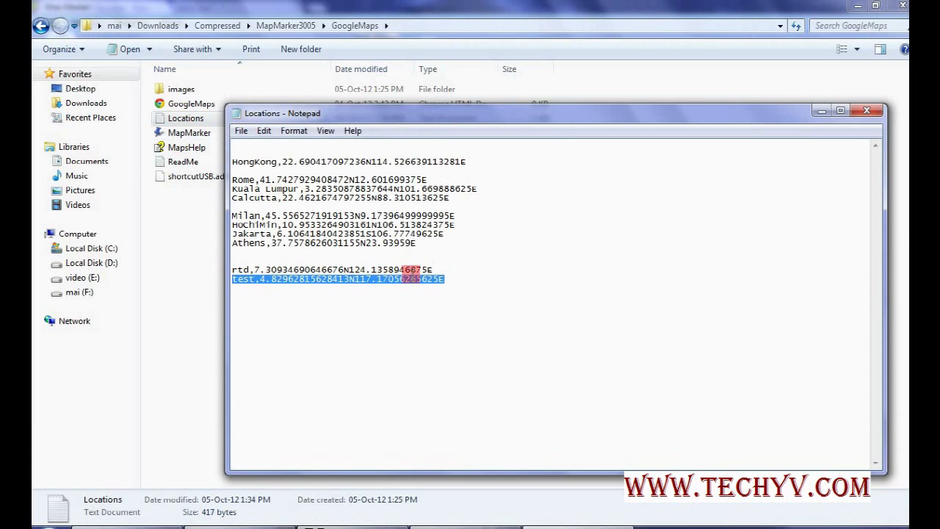
pyautogui.press('Delete')
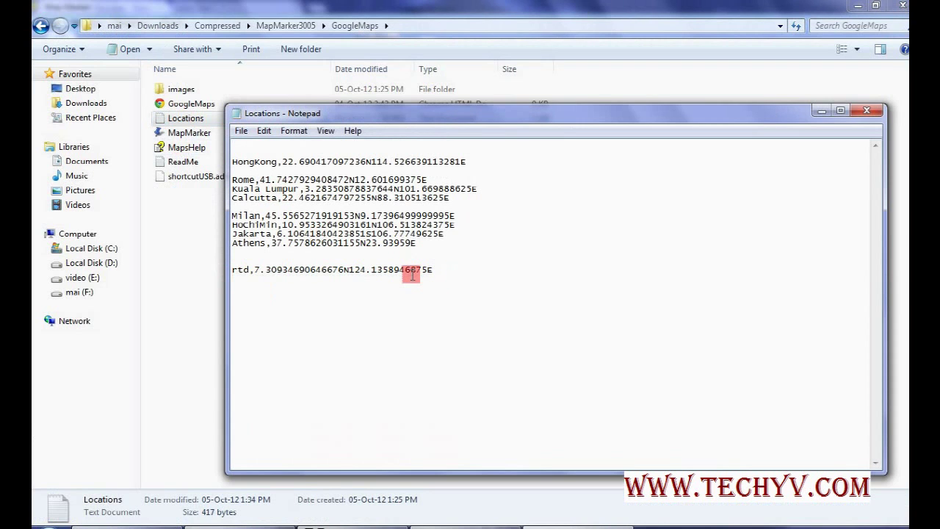
pyautogui.hotkey('ctrl', 's')
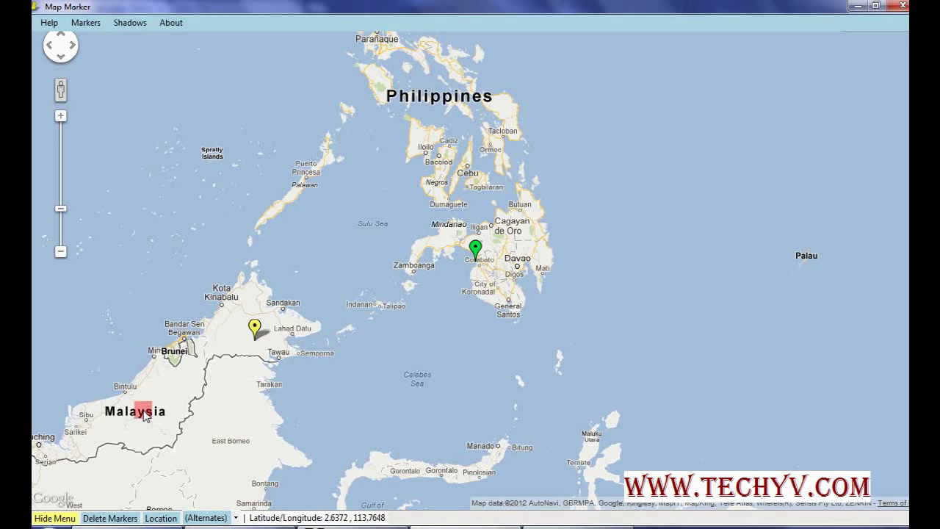
# Close Map Marker, relaunch it from the GoogleMaps folder, and maximize it.
pyautogui.click(896, 7)
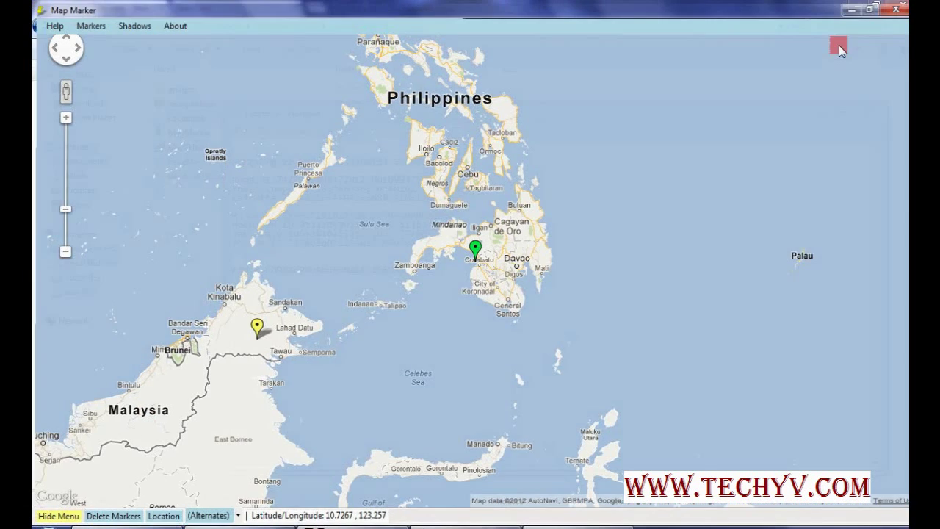
pyautogui.click(180, 135)
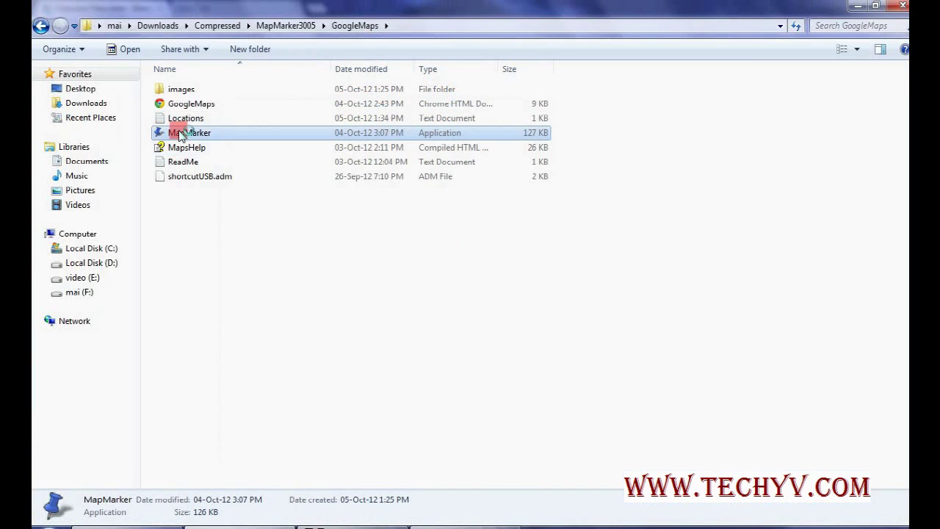
pyautogui.doubleClick(180, 135)
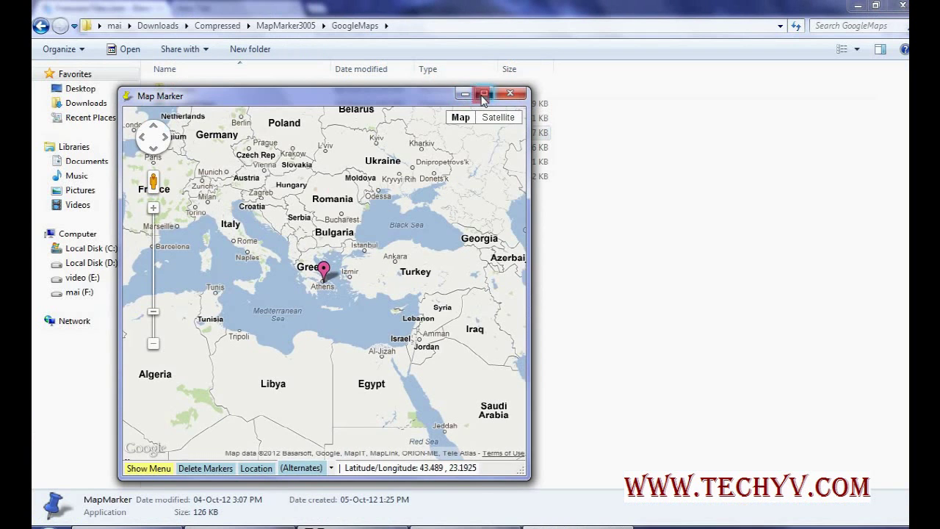
pyautogui.click(483, 96)
# Zoom and pan the map to Iran and the Persian Gulf, then show the menu.
pyautogui.moveTo(66, 221); pyautogui.dragTo(65, 236)
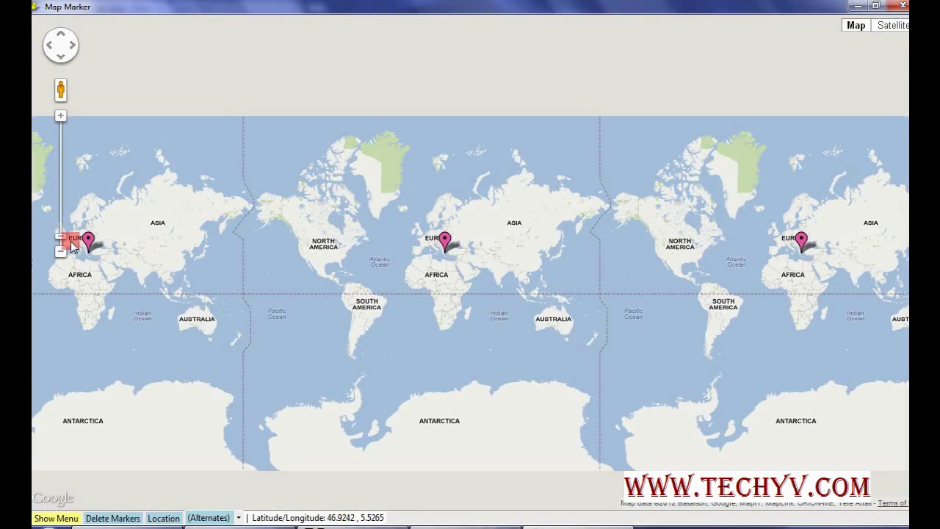
pyautogui.click(367, 293)
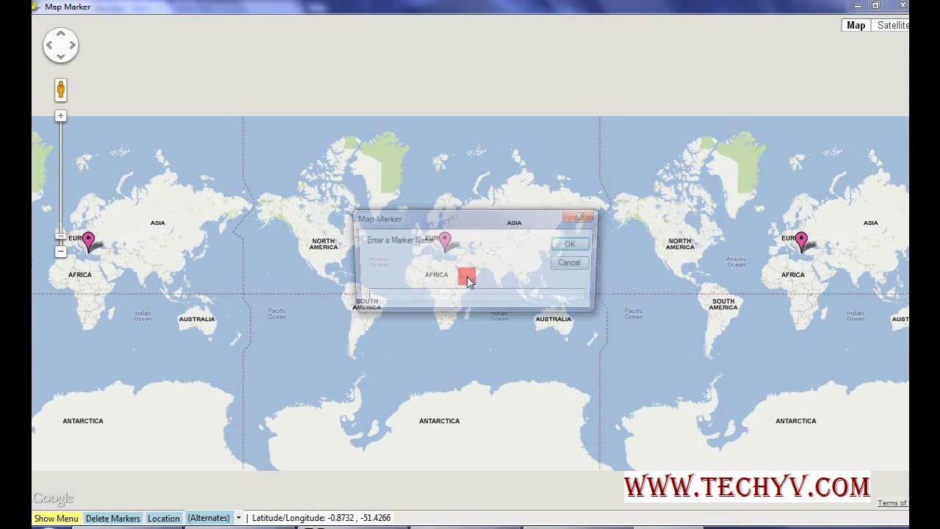
pyautogui.click(575, 264)
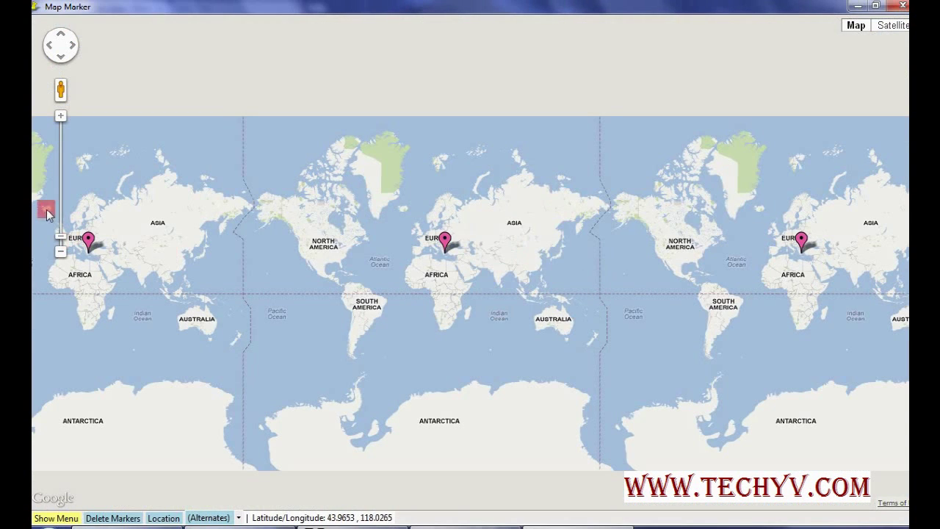
pyautogui.click(57, 200)
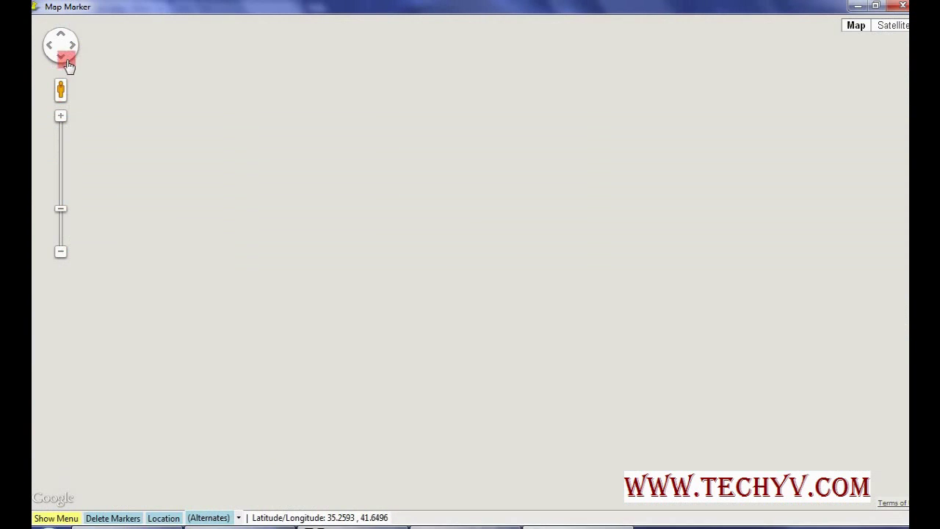
pyautogui.moveTo(59, 94); pyautogui.dragTo(419, 301)
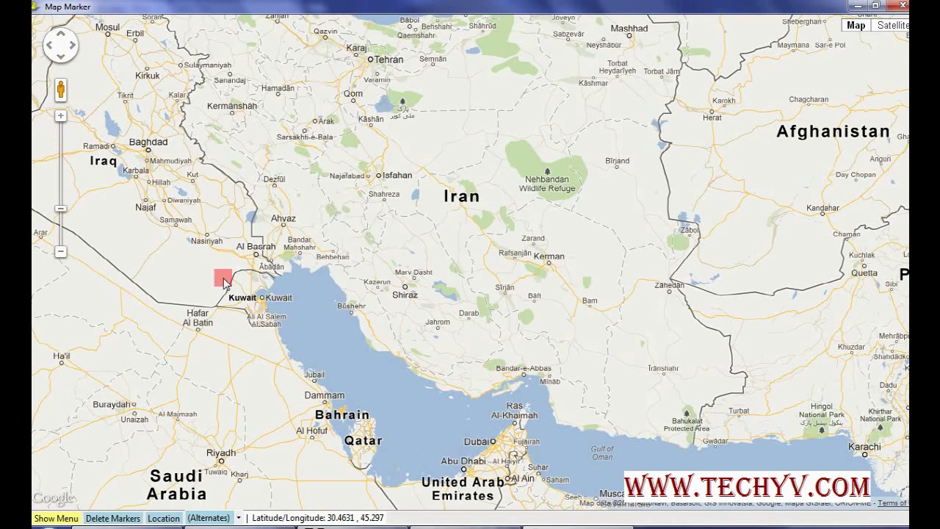
pyautogui.moveTo(63, 87); pyautogui.dragTo(526, 261)
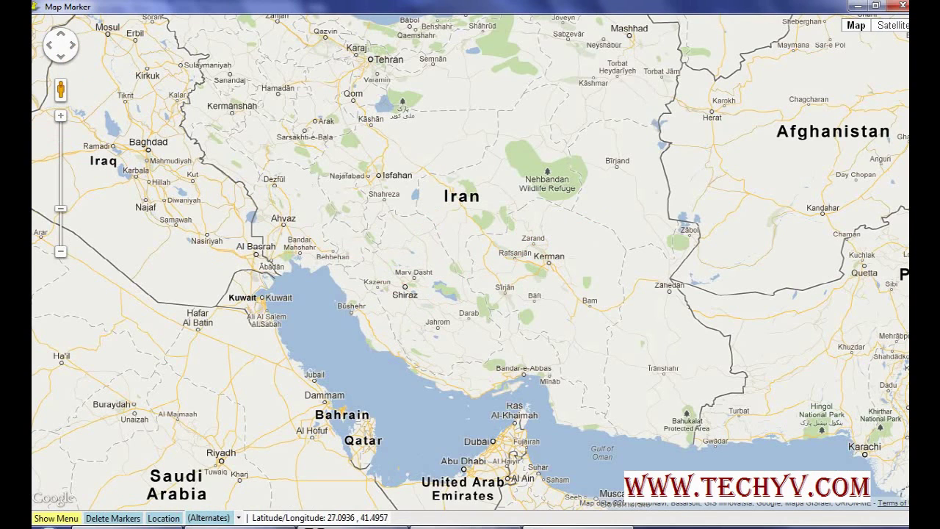
pyautogui.click(63, 517)
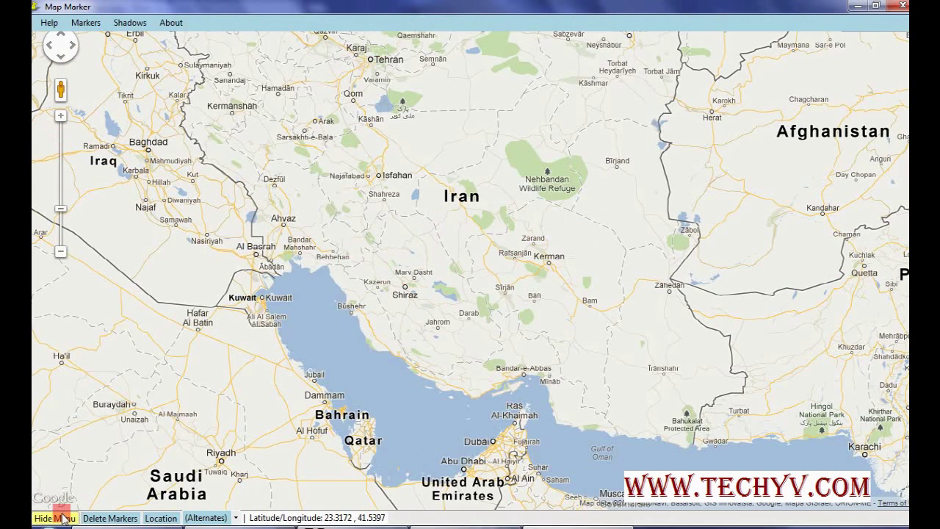